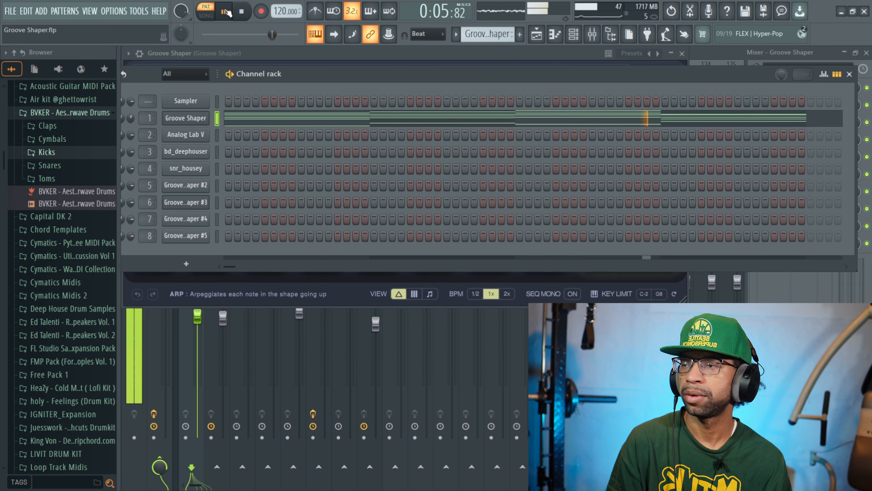
Stop playback and close the channel rack to bring up the Groove Shaper window
click(243, 13)
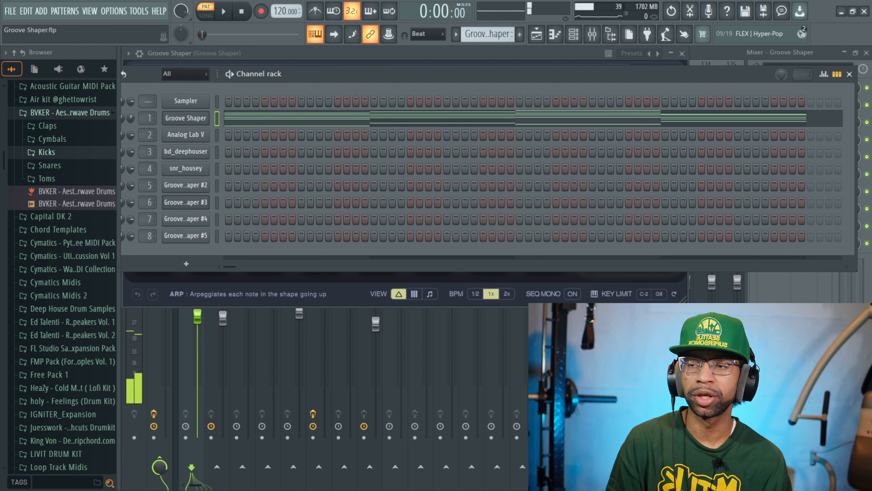
click(850, 75)
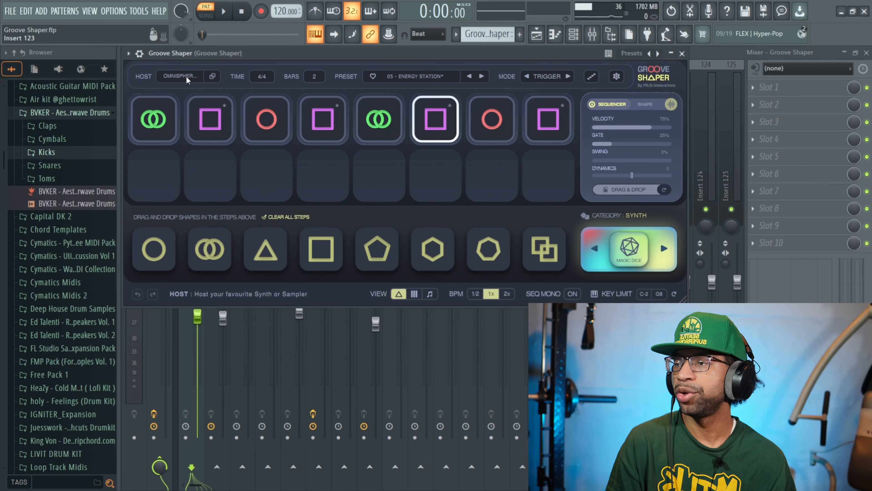
Check the host, 4/4 time and 2-bar length menus without changing them, then open the preset list
click(186, 75)
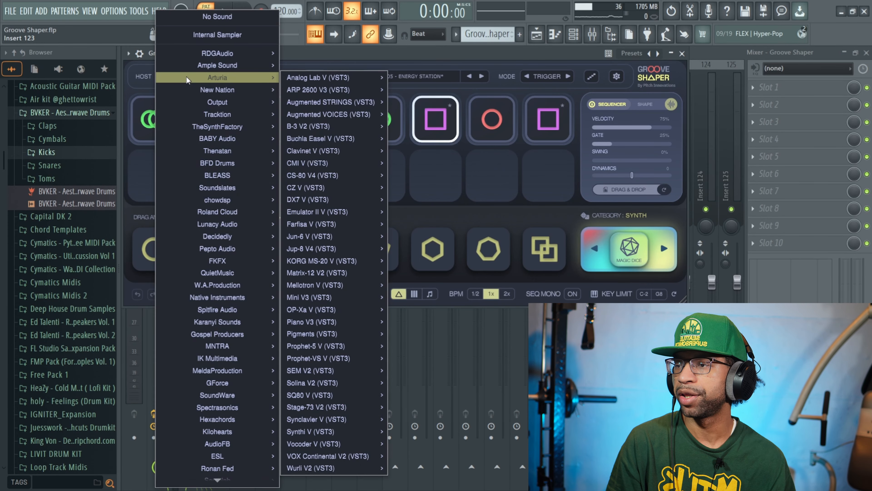
mouse_move(249, 187)
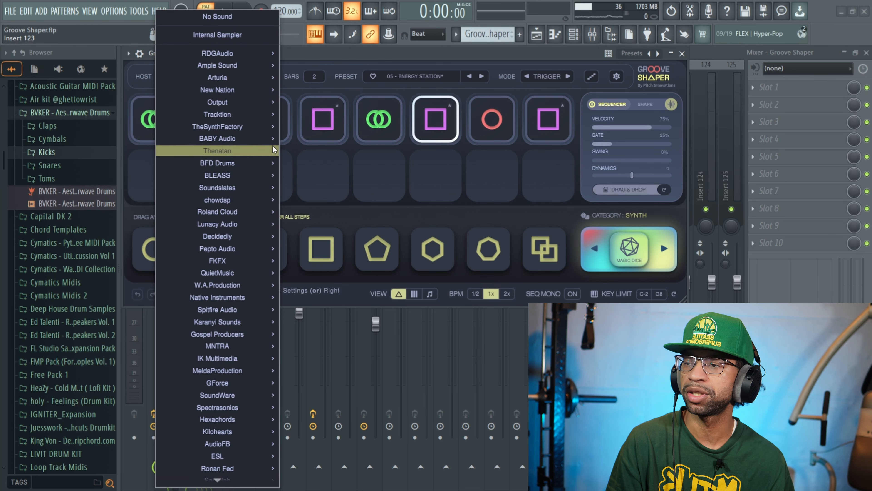
click(314, 55)
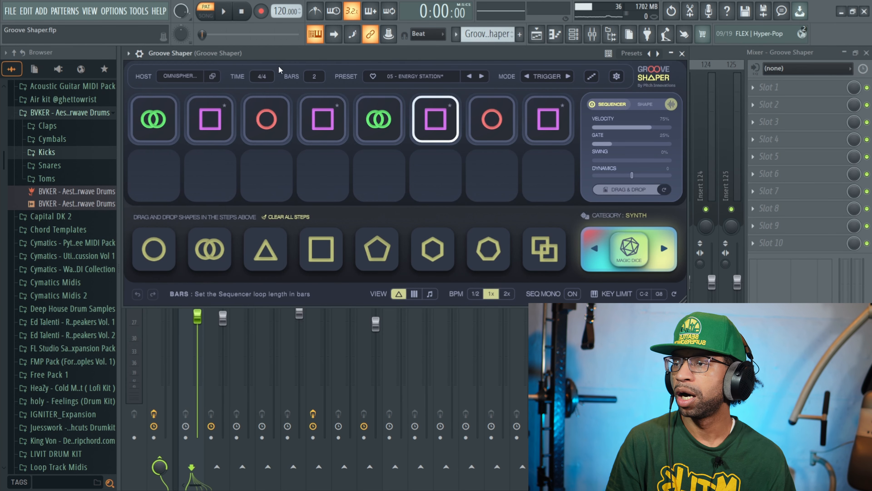
click(258, 79)
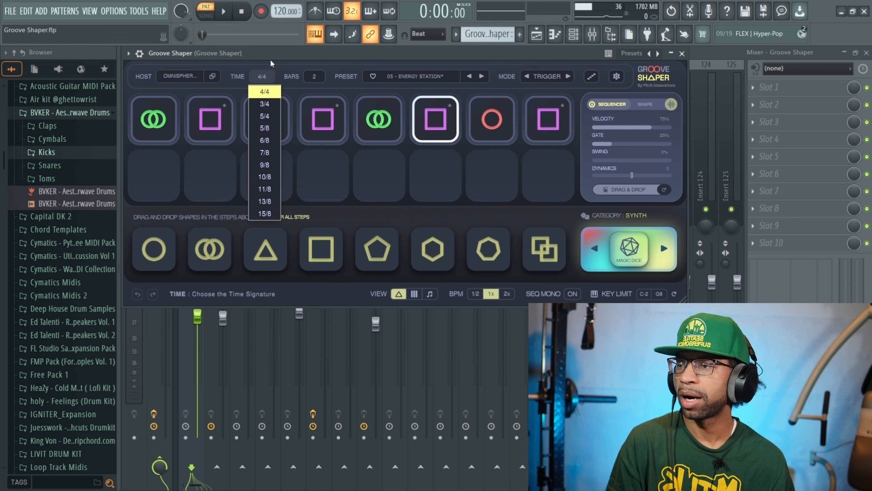
click(317, 76)
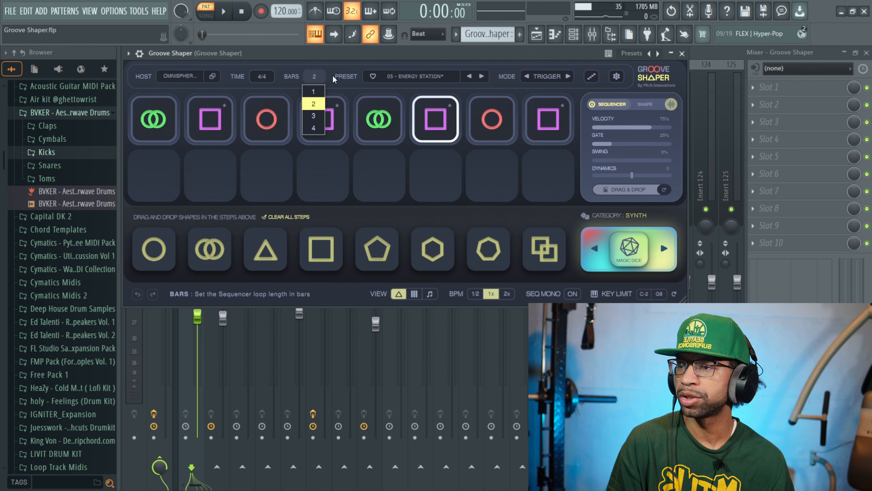
click(410, 77)
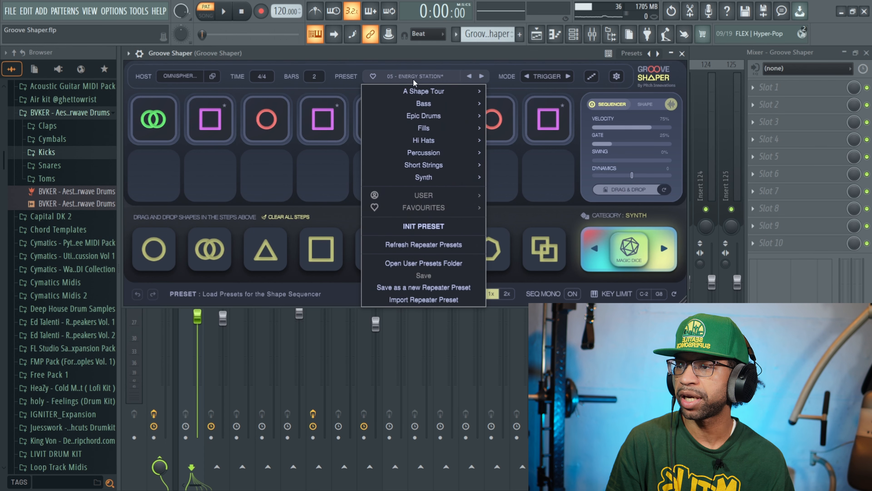
Browse the preset categories, close the list without loading one, and open the Time/Trigger mode choice
mouse_move(420, 91)
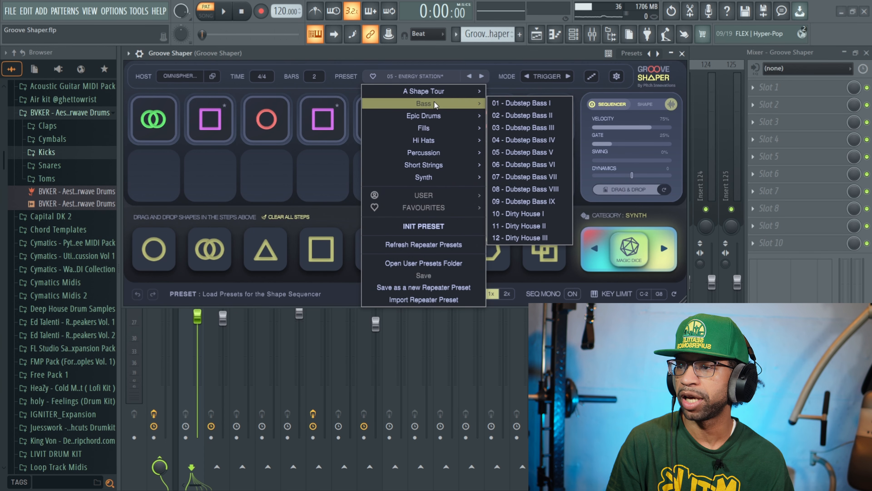
mouse_move(437, 128)
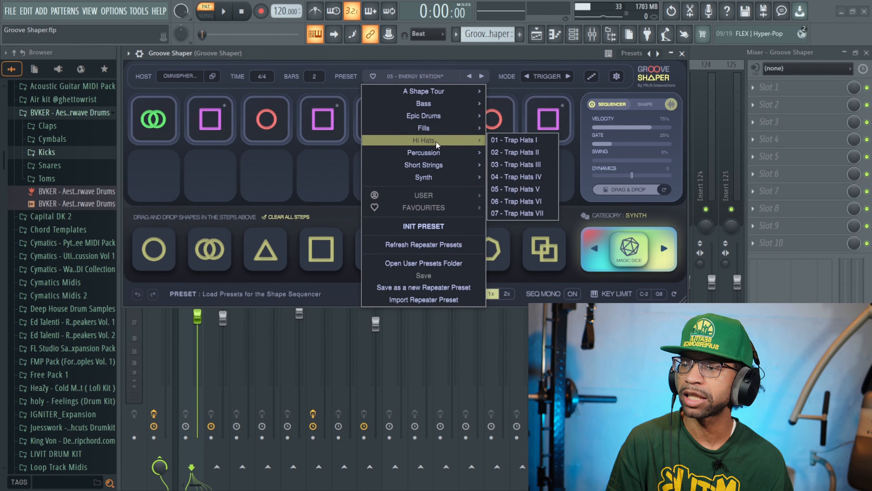
mouse_move(438, 153)
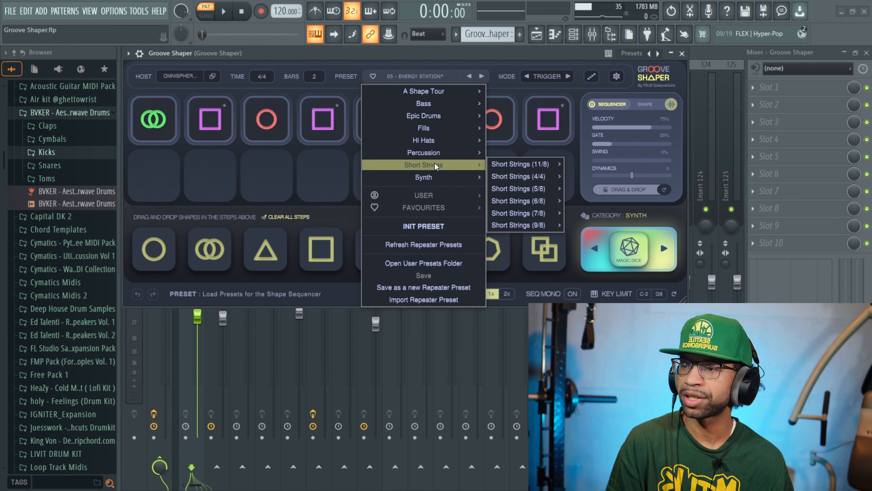
click(449, 58)
click(547, 77)
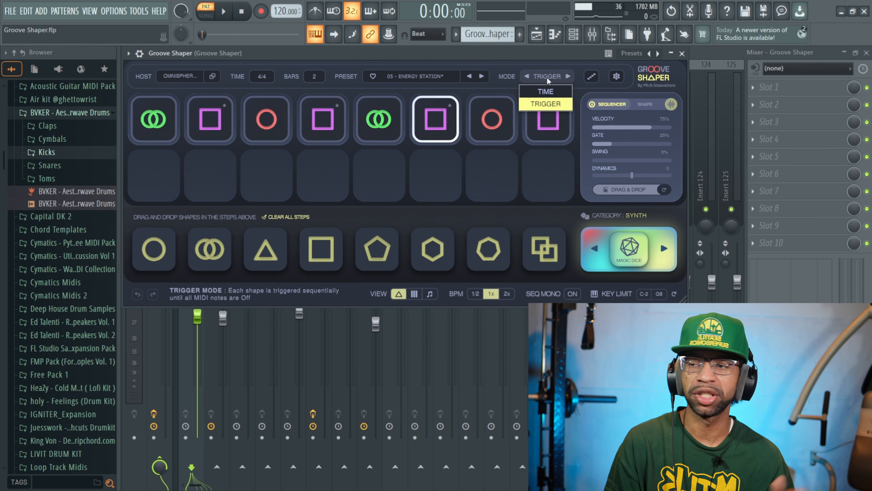
Keep Trigger mode, then open and close the Settings panel to review tempo, transpose and skin
click(541, 55)
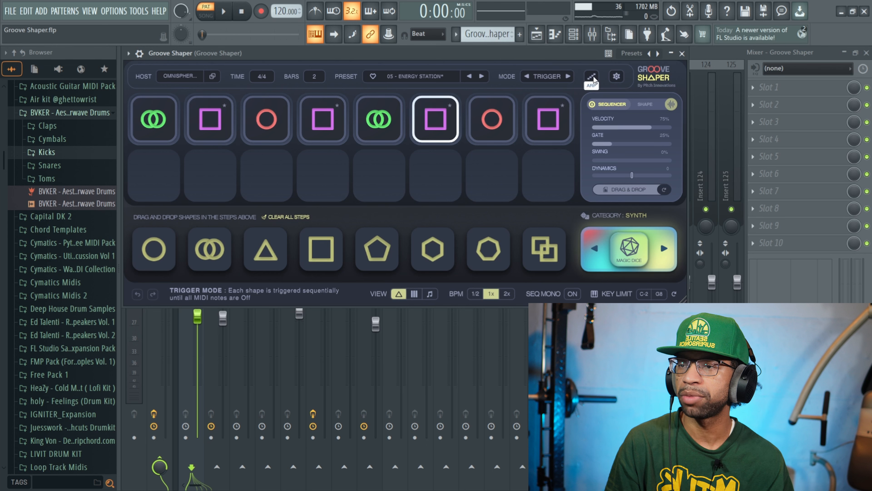
click(617, 76)
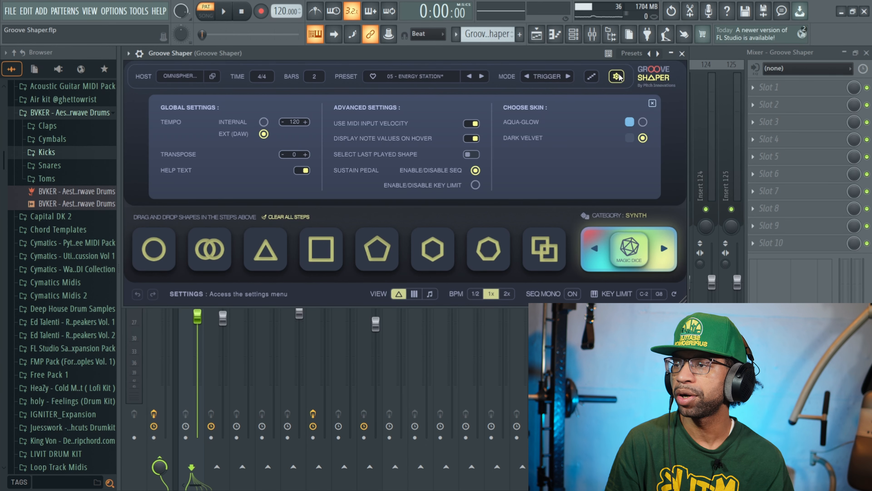
click(617, 77)
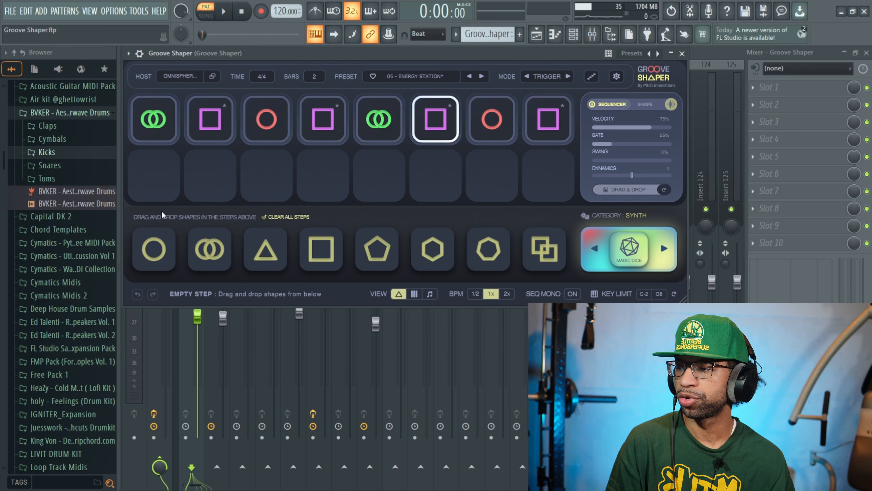
Add and then remove a circle in step 9, and show step 1's note velocity and length
drag(156, 248, 156, 179)
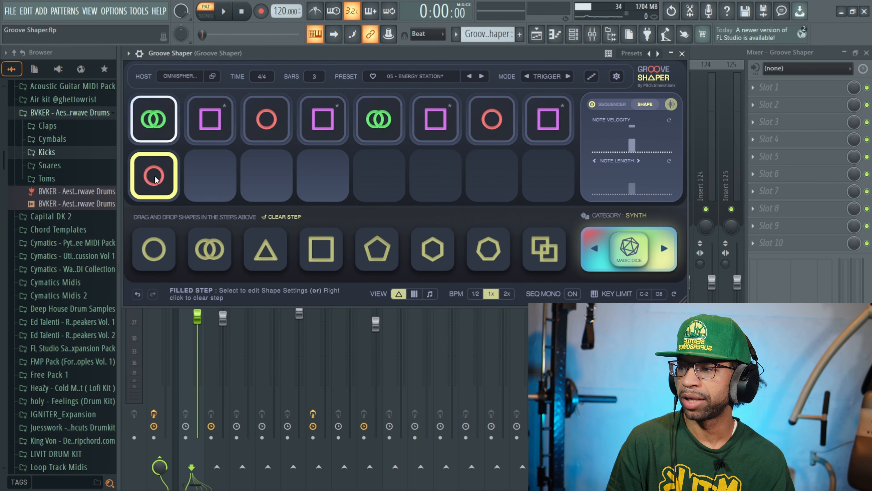
right_click(160, 182)
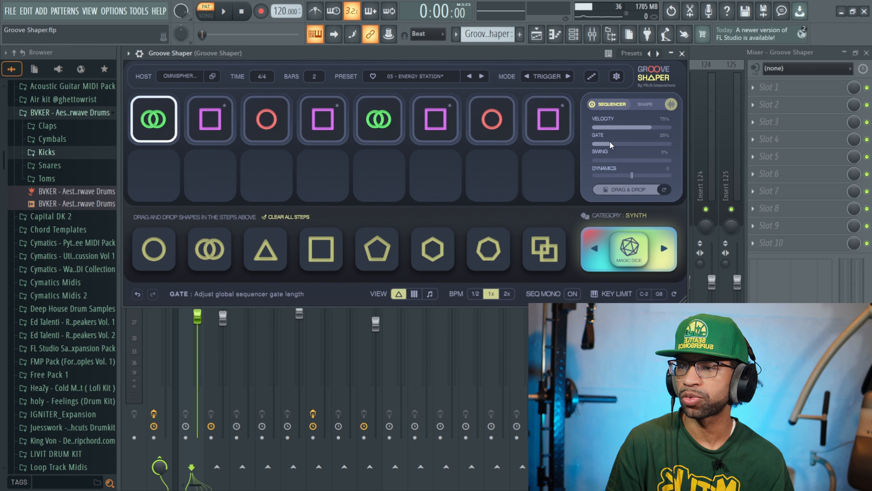
click(644, 106)
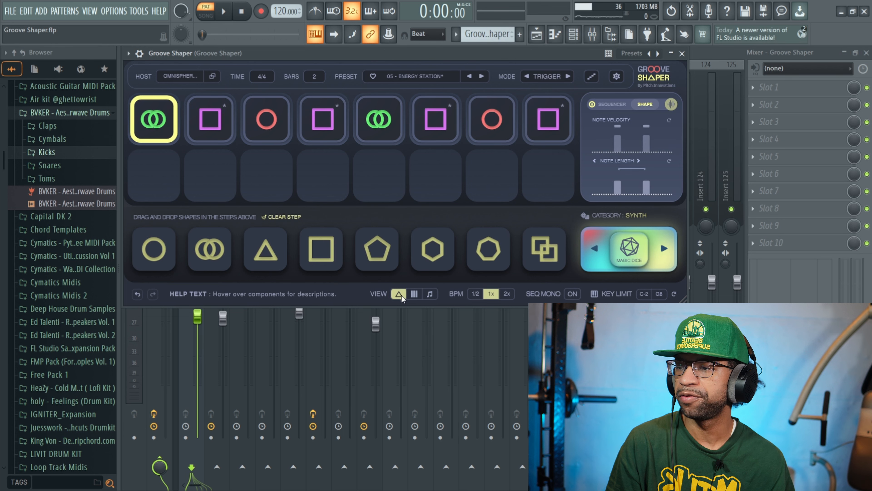
Switch the step view to bars, then to notes, and settle on bar patterns
click(414, 295)
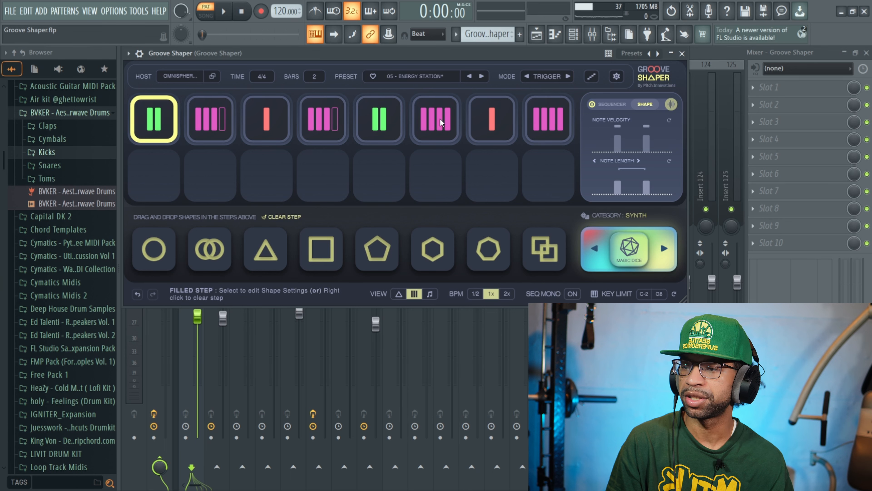
click(431, 294)
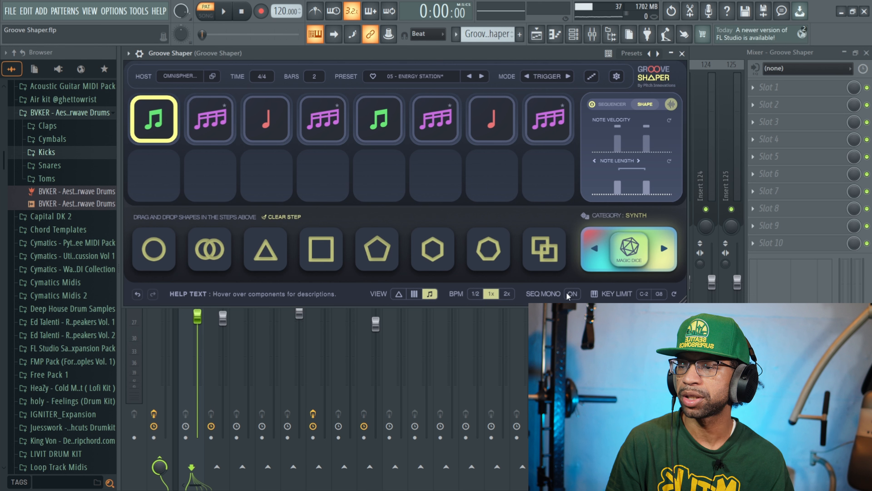
click(415, 293)
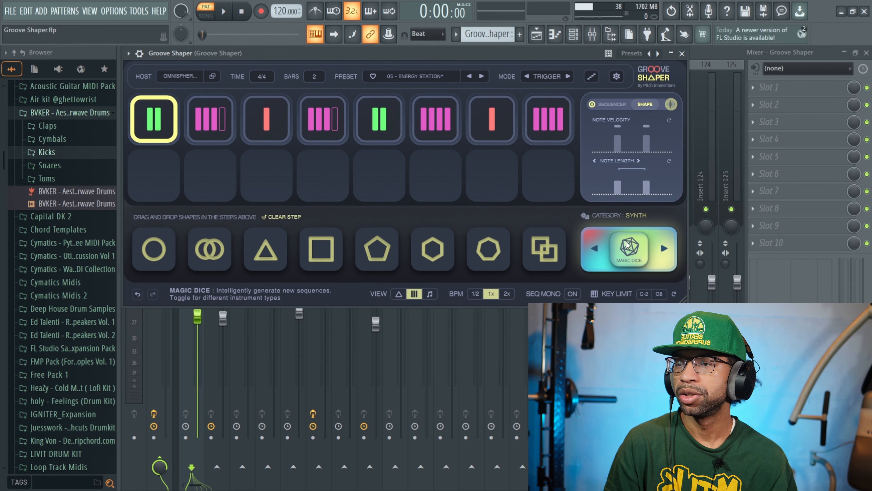
Switch to Song mode and show the Playlist with the Groove Shaper, Analog Lab V and drum clips
click(208, 14)
click(538, 36)
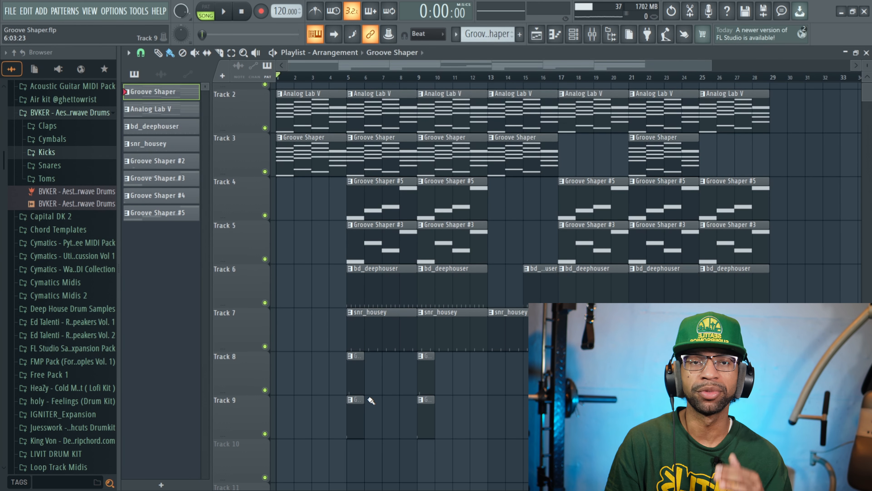
click(227, 13)
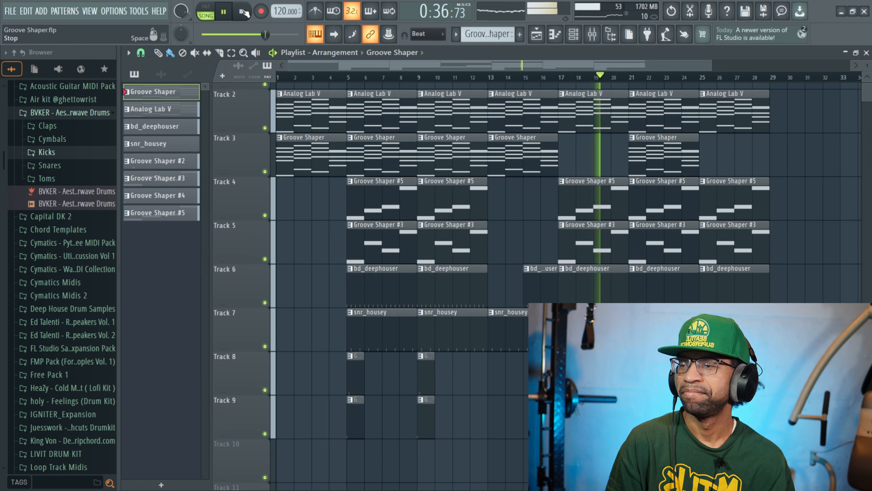
click(243, 12)
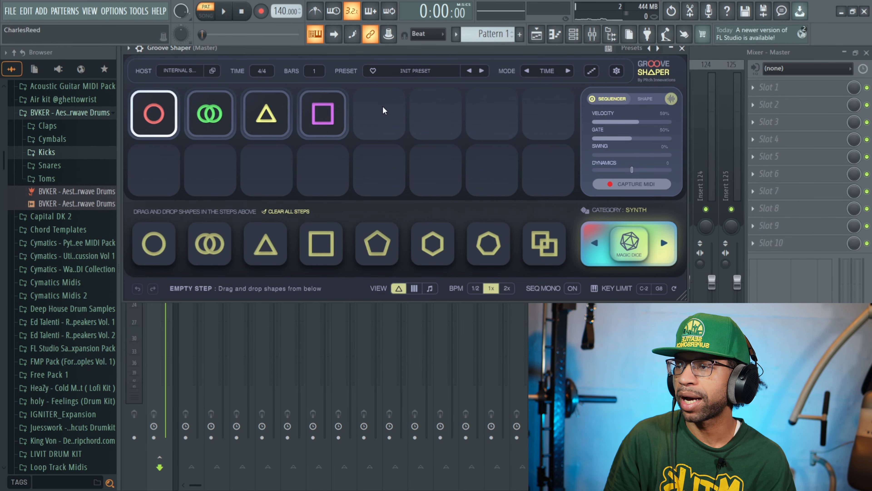
Set Groove Shaper's host to Arturia DX7 V (VST3) with its Init Preset
click(182, 71)
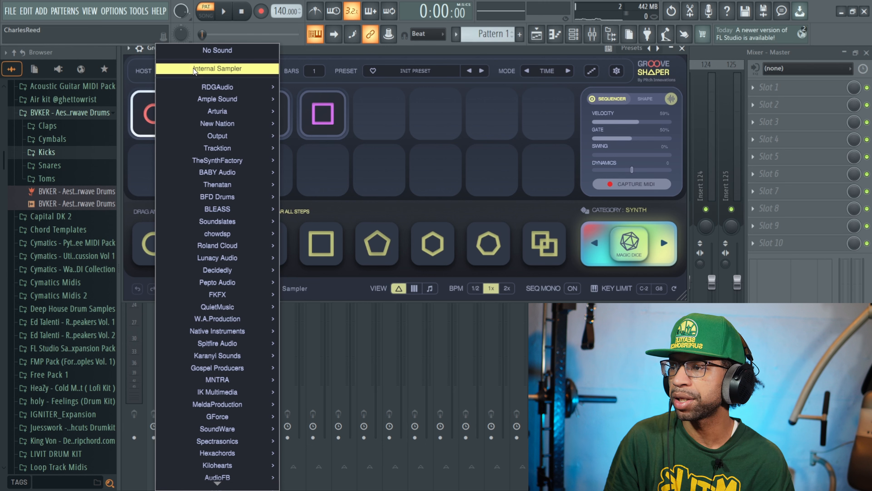
mouse_move(207, 112)
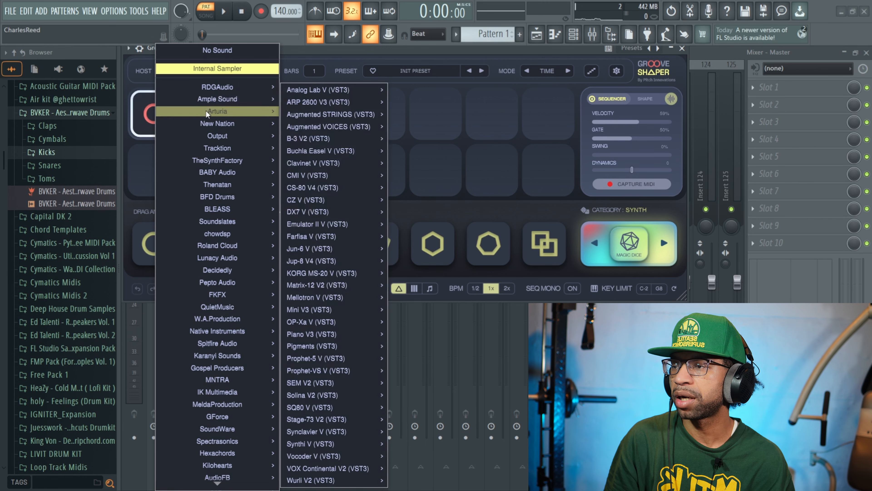
mouse_move(303, 212)
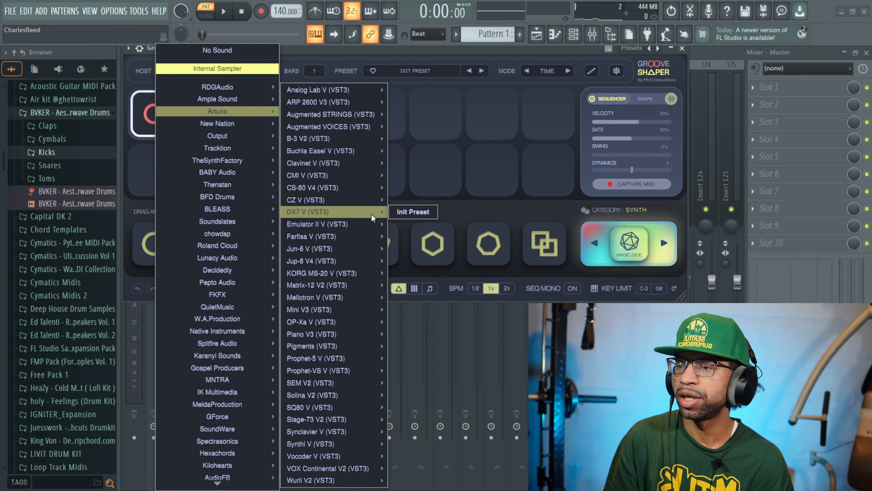
click(400, 213)
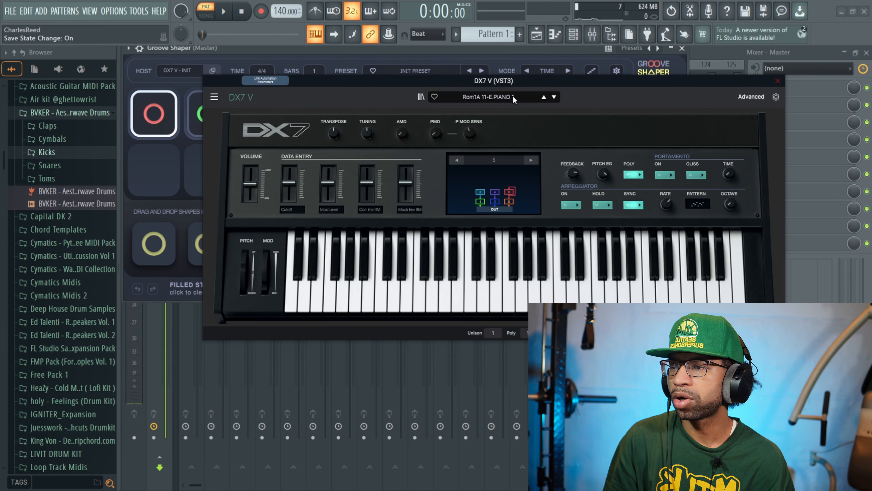
Load DX7 V's Lead > 80's Voice preset and close the DX7 V window
click(513, 98)
mouse_move(492, 168)
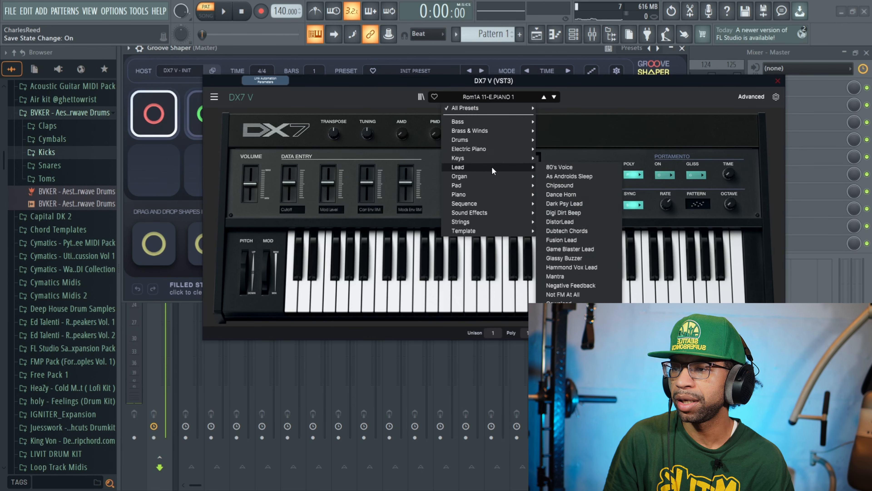
mouse_move(530, 161)
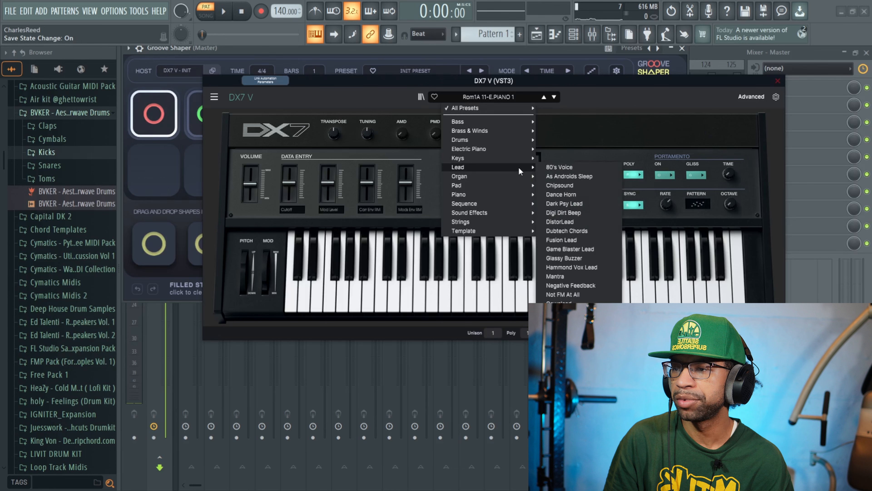
click(548, 166)
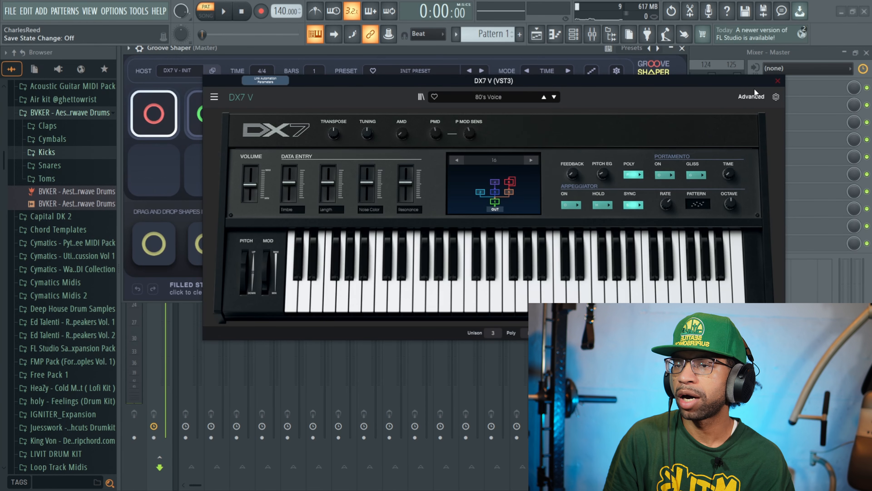
click(778, 81)
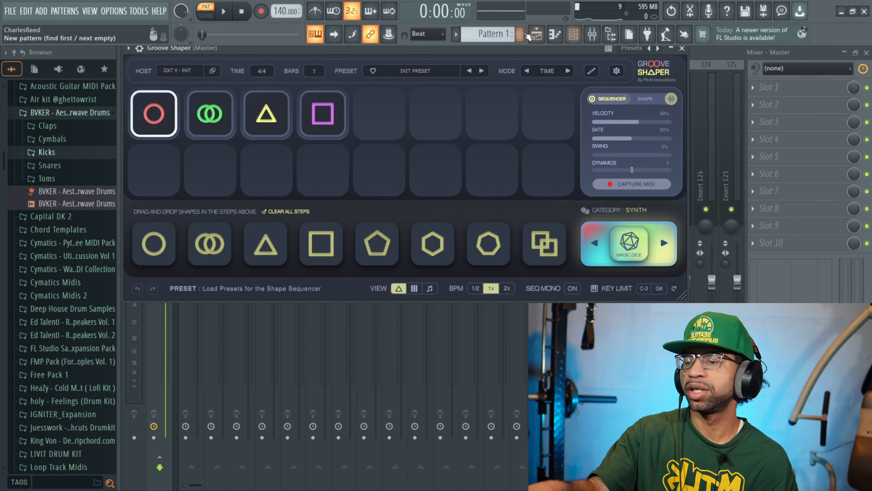
Bring Groove Shaper's window back up through the Playlist and Channel rack
click(536, 34)
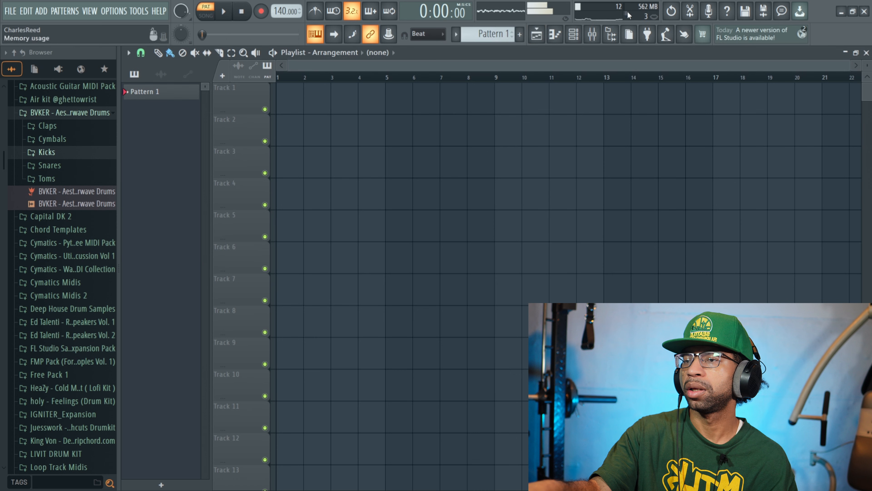
click(574, 34)
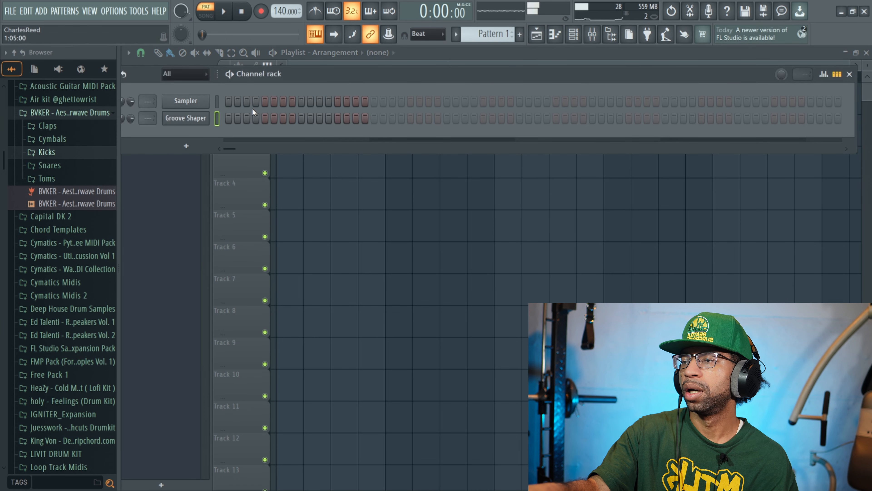
click(193, 117)
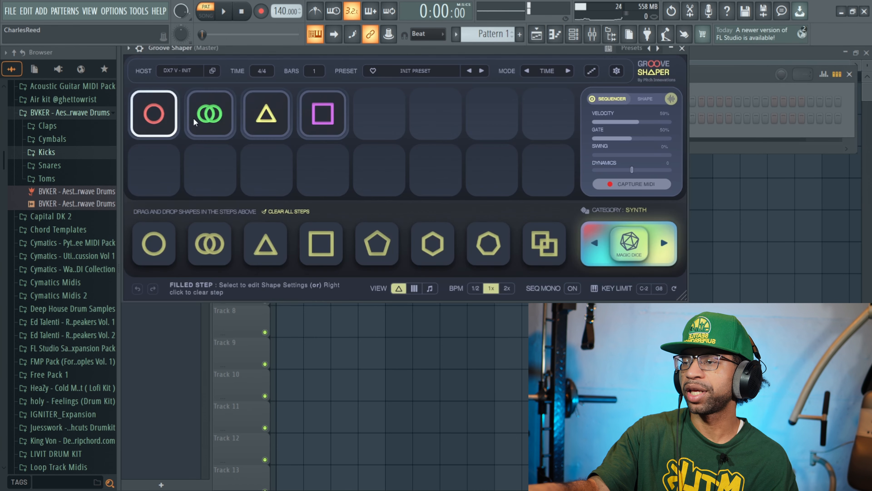
Clear the circle, rings, triangle and square from steps 1–4, then play test notes with V and Q
right_click(153, 119)
right_click(222, 108)
right_click(255, 109)
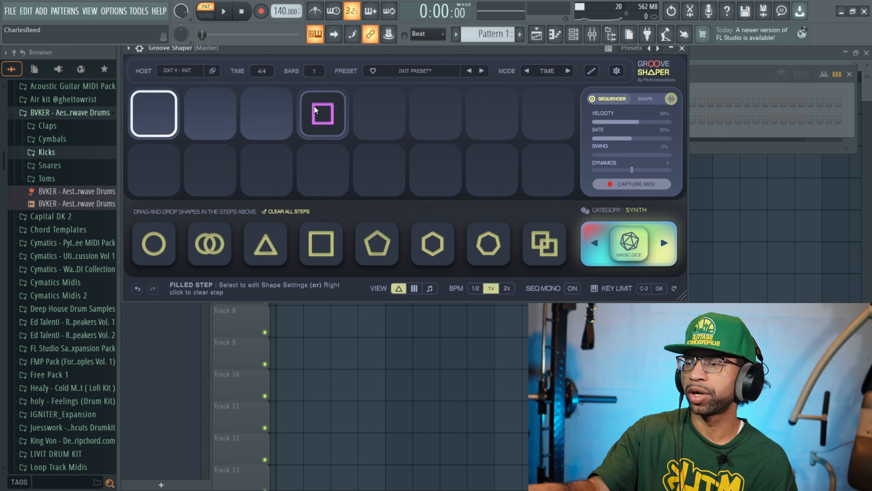
right_click(315, 109)
key(v)
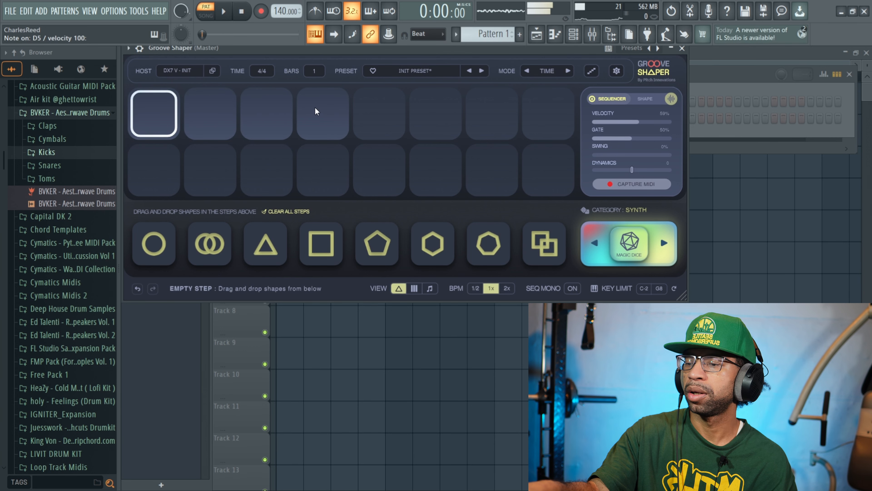
key(q)
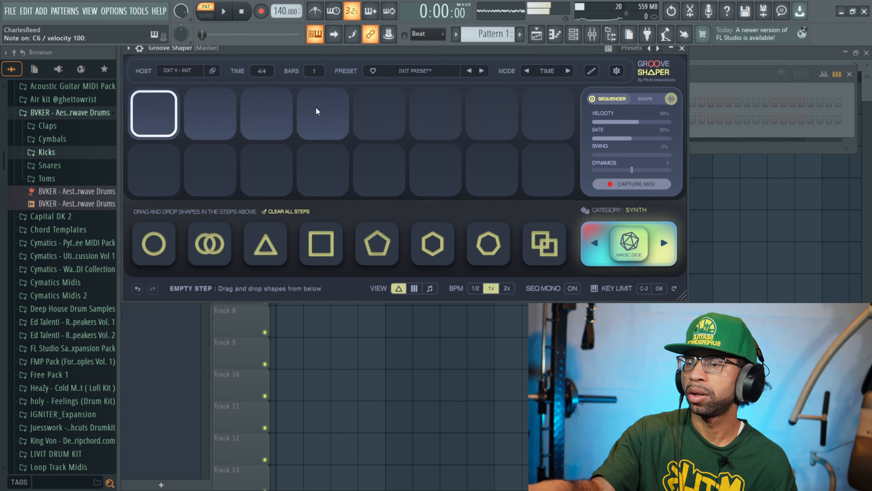